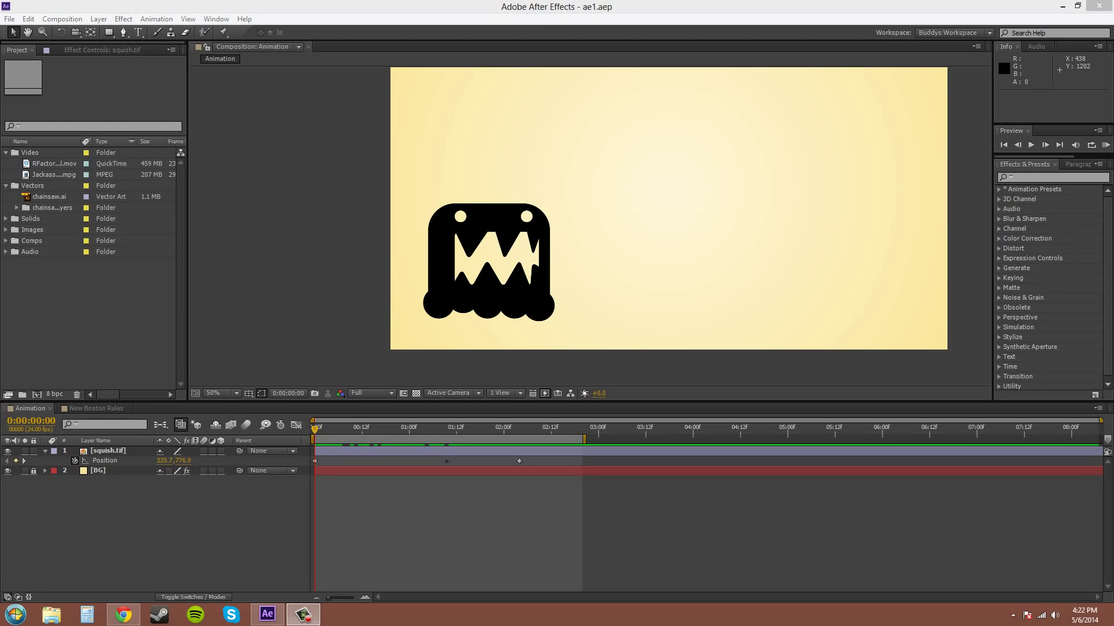
{"action": "left_click", "coordinate": [544, 315]}
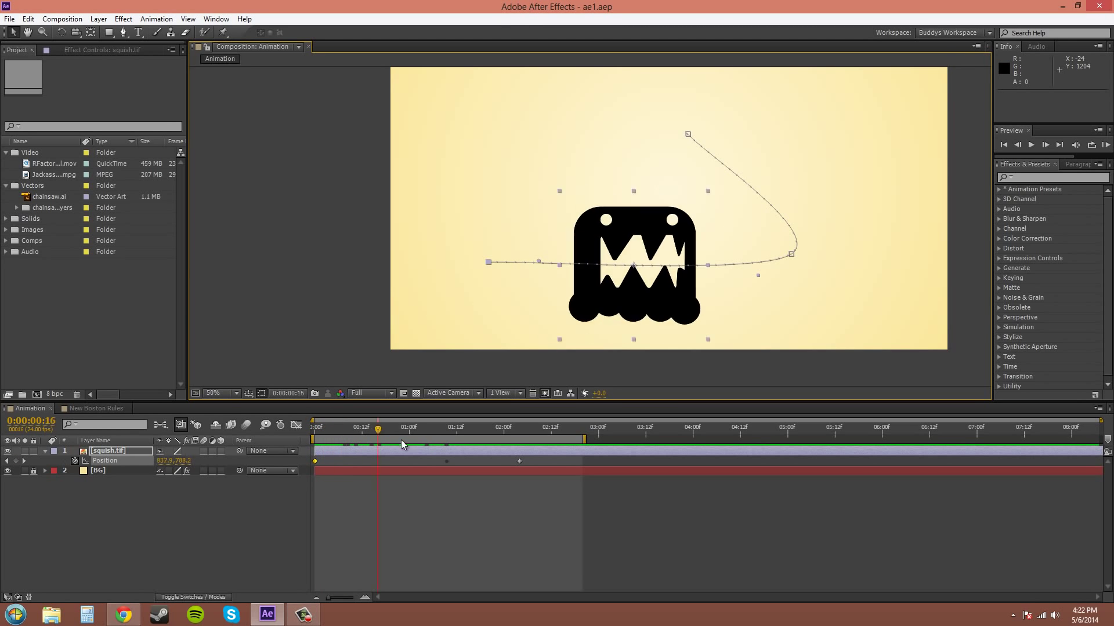
{"action": "mouse_move", "coordinate": [317, 426]}
{"action": "left_mouse_down"}
{"action": "mouse_move", "coordinate": [476, 446]}
{"action": "mouse_move", "coordinate": [308, 456]}
{"action": "left_mouse_up"}
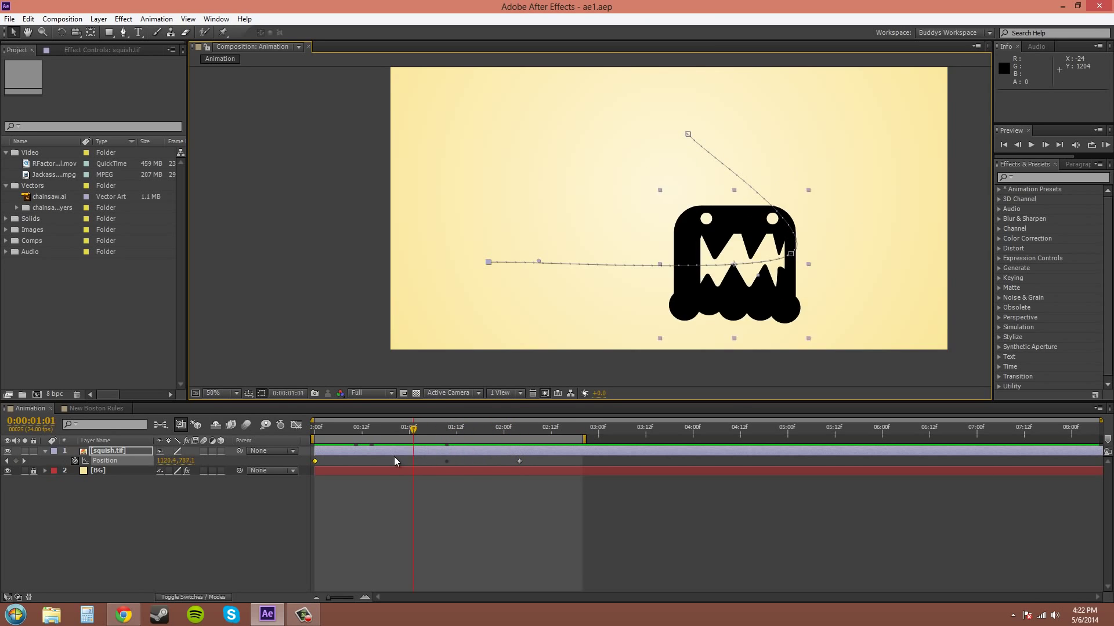
{"action": "mouse_move", "coordinate": [313, 455]}
{"action": "left_mouse_down"}
{"action": "mouse_move", "coordinate": [527, 436]}
{"action": "mouse_move", "coordinate": [511, 448]}
{"action": "mouse_move", "coordinate": [298, 437]}
{"action": "left_mouse_up"}
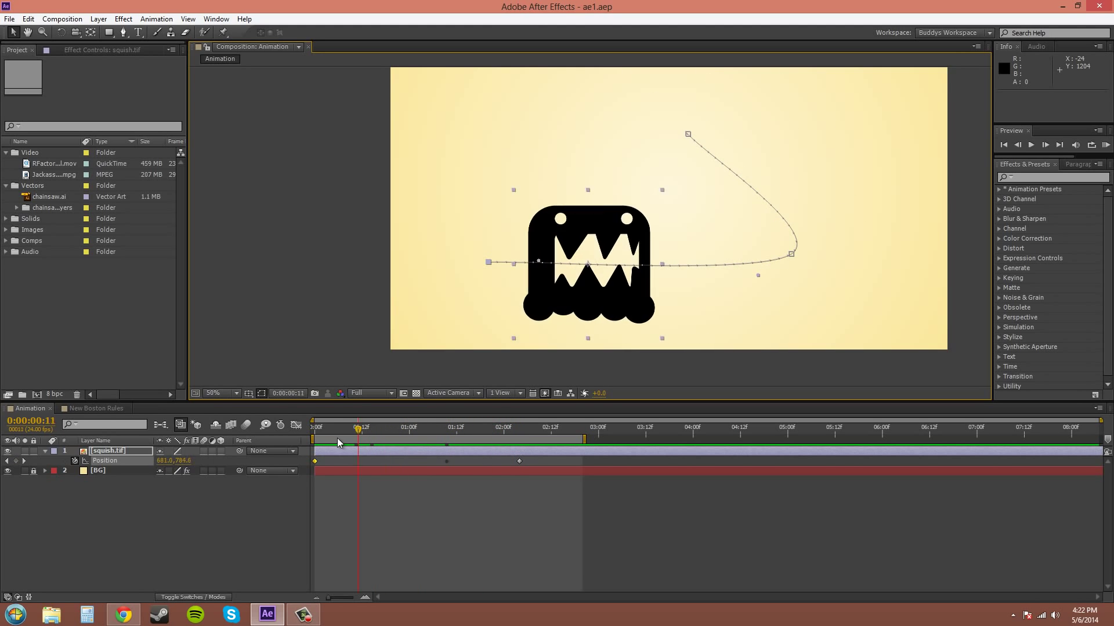
{"action": "left_click", "coordinate": [334, 420]}
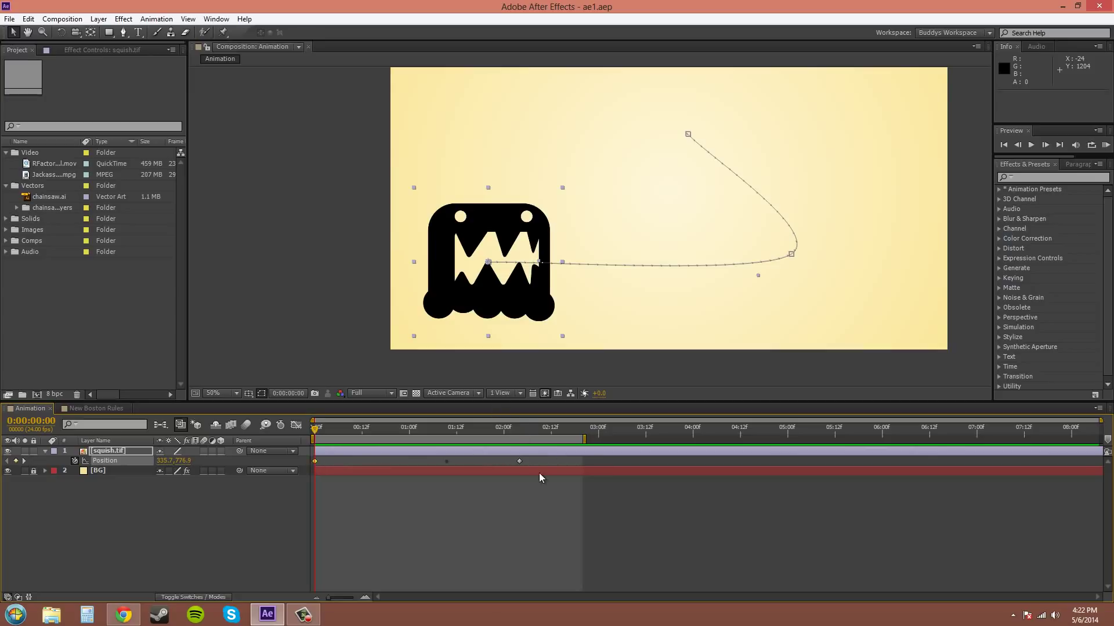
Time-reverse all of the monster's Position keyframes with Keyframe Assistant
{"action": "left_click_drag", "start_coordinate": [540, 457], "coordinate": [302, 472]}
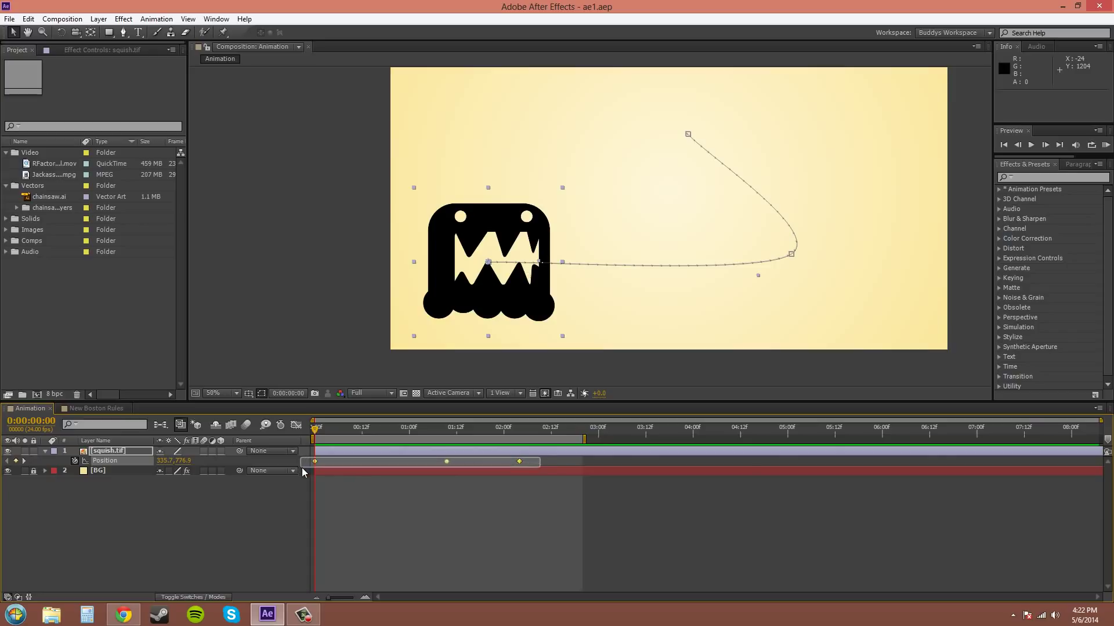
{"action": "right_click", "coordinate": [519, 461]}
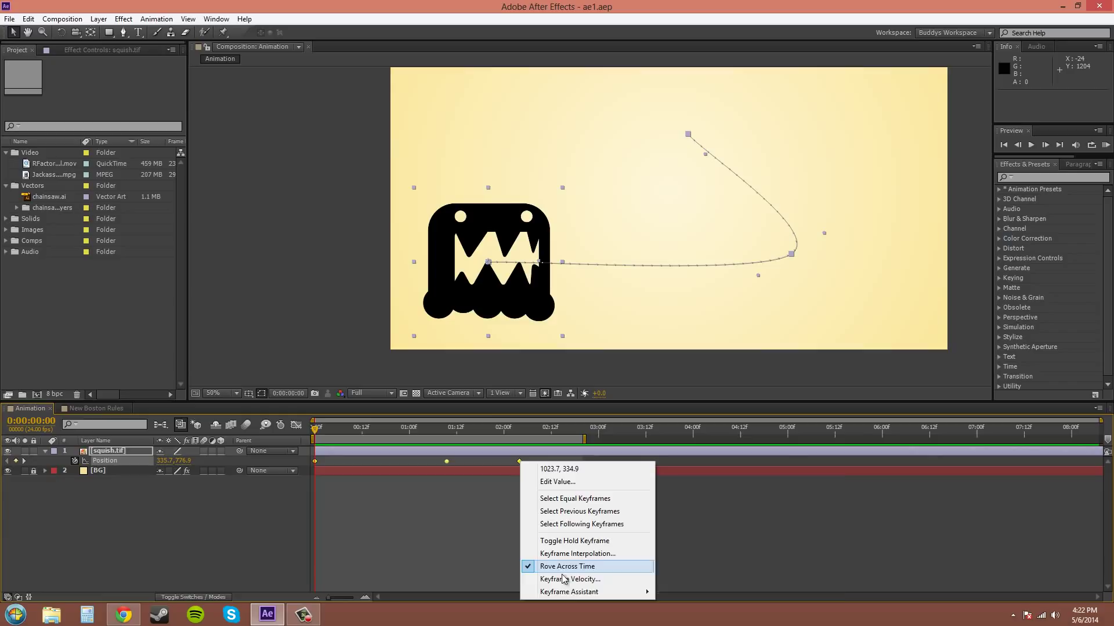
{"action": "mouse_move", "coordinate": [569, 592]}
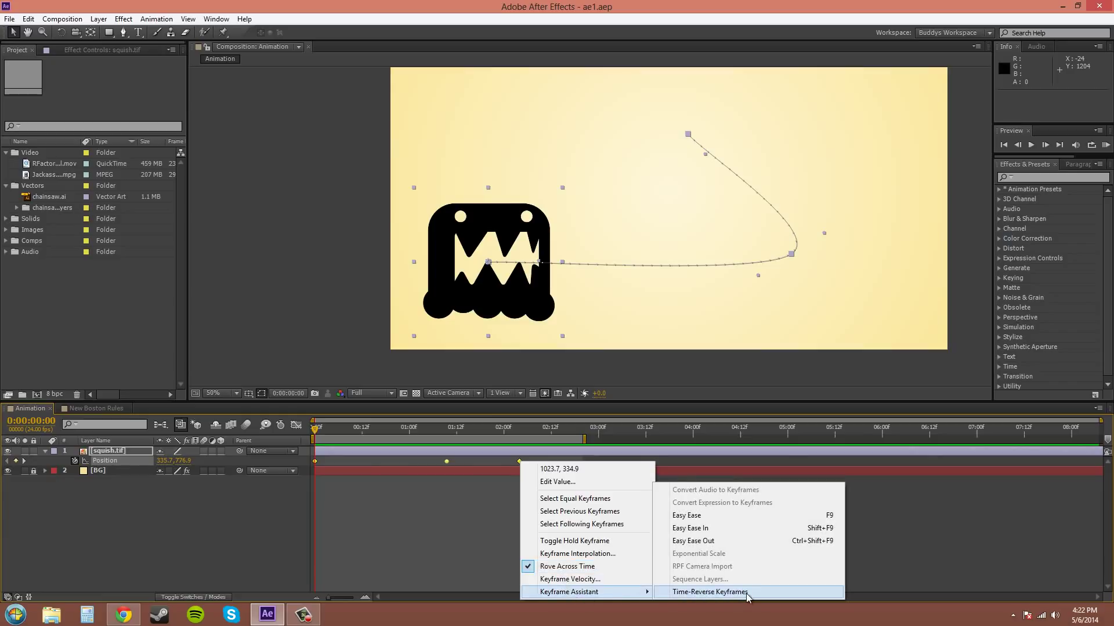
{"action": "left_click", "coordinate": [747, 596]}
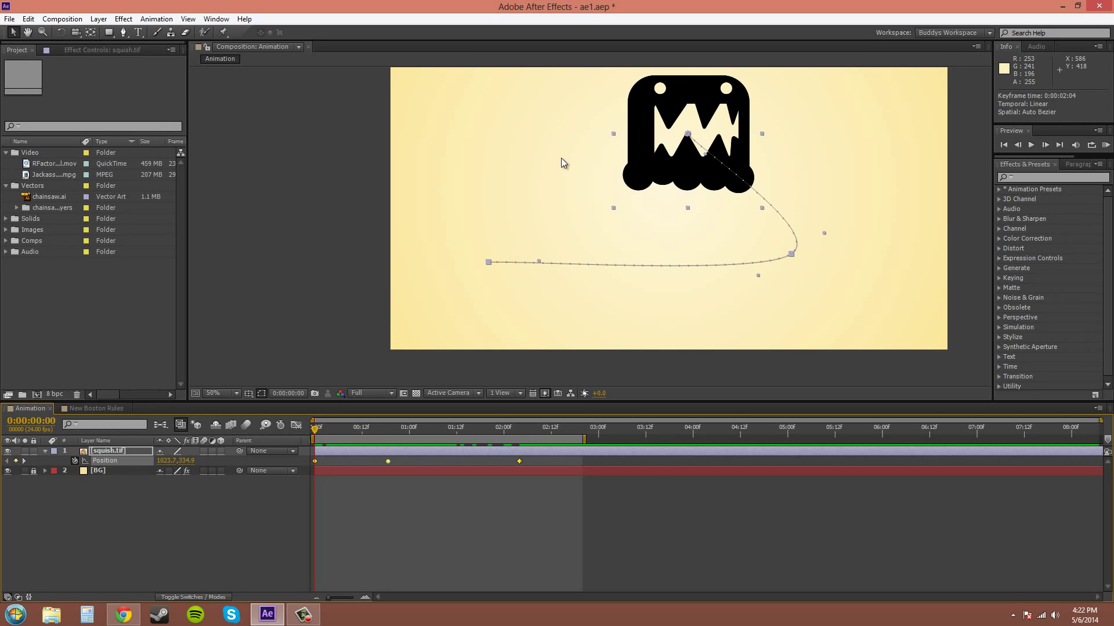
{"action": "left_click", "coordinate": [319, 429]}
{"action": "mouse_move", "coordinate": [322, 433]}
{"action": "left_mouse_down"}
{"action": "mouse_move", "coordinate": [452, 440]}
{"action": "mouse_move", "coordinate": [373, 424]}
{"action": "mouse_move", "coordinate": [513, 453]}
{"action": "mouse_move", "coordinate": [317, 439]}
{"action": "left_mouse_up"}
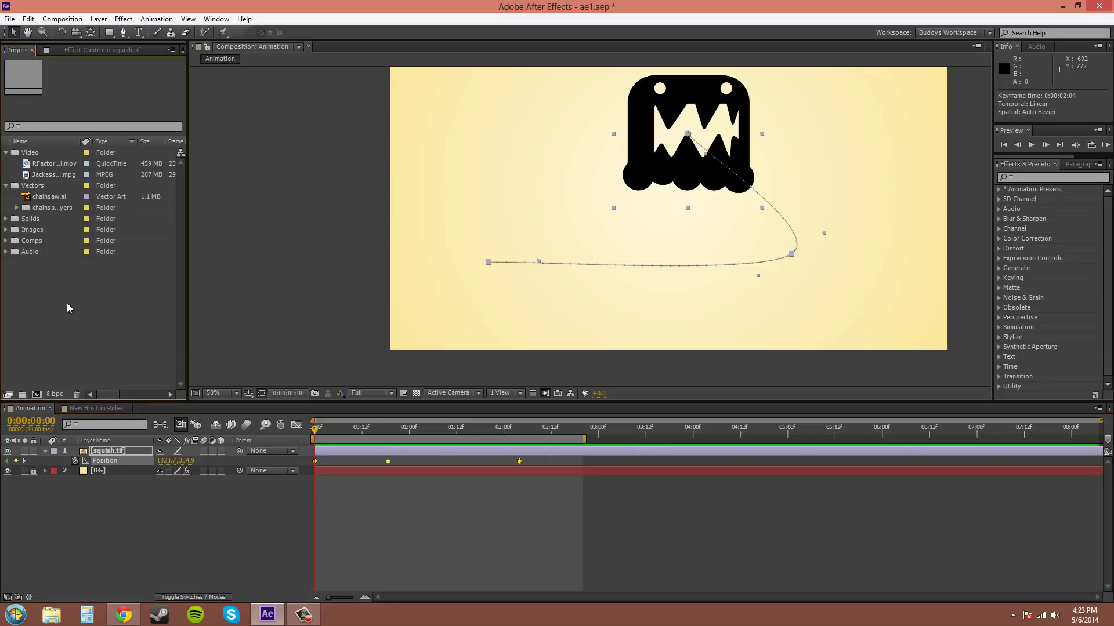
{"action": "left_click", "coordinate": [503, 482]}
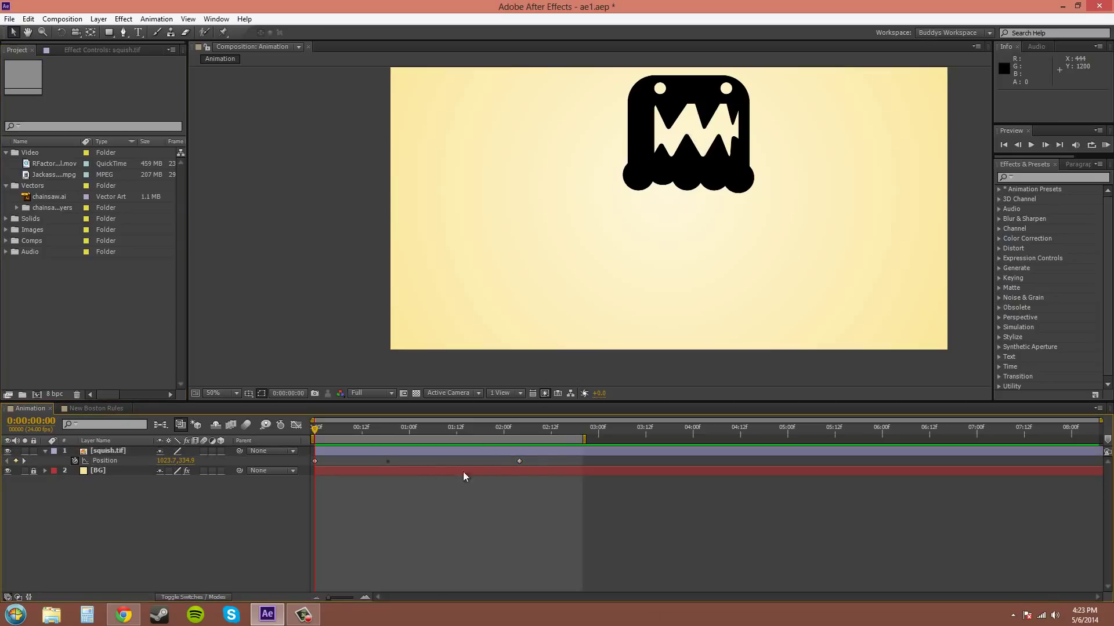
{"action": "left_click_drag", "start_coordinate": [528, 462], "coordinate": [317, 470]}
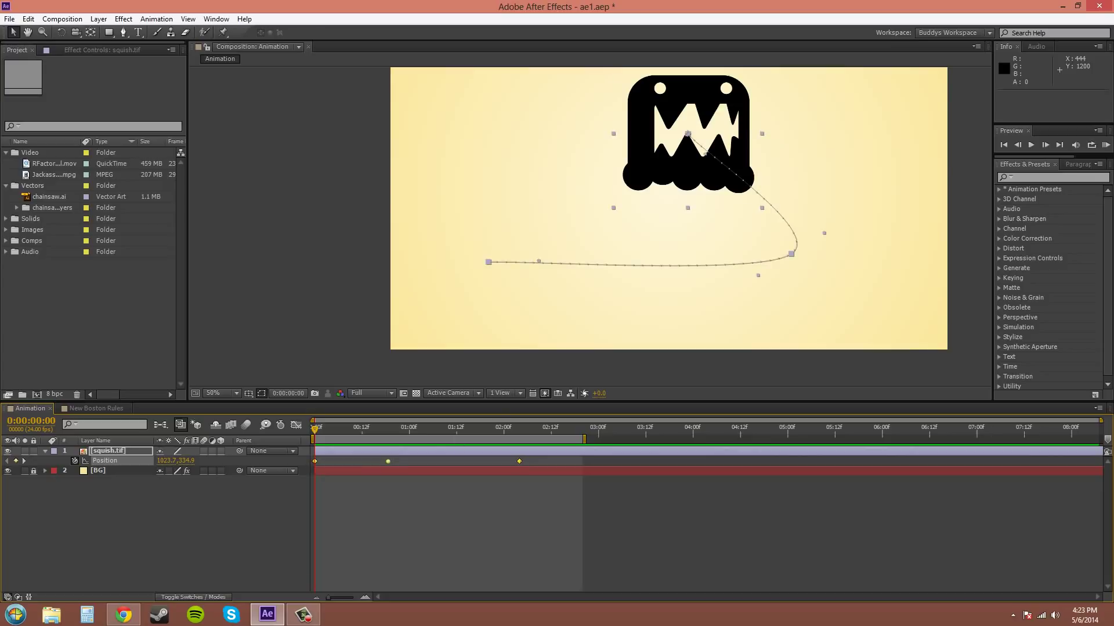